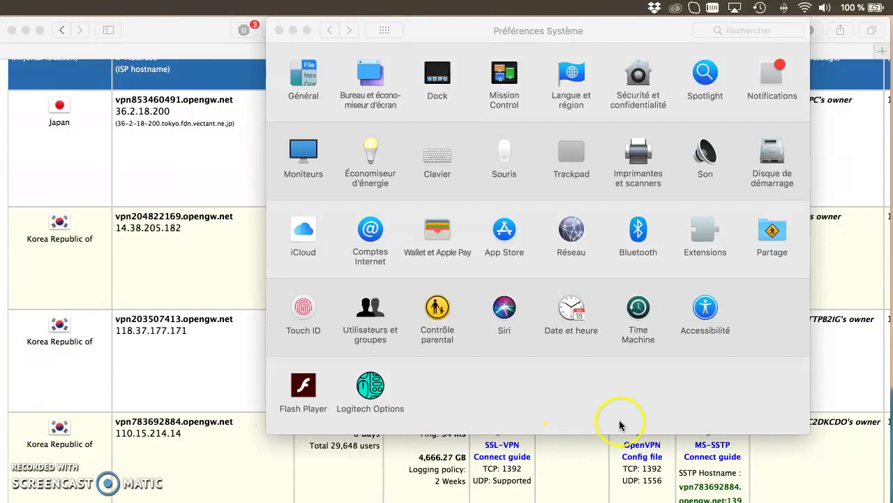
click(571, 228)
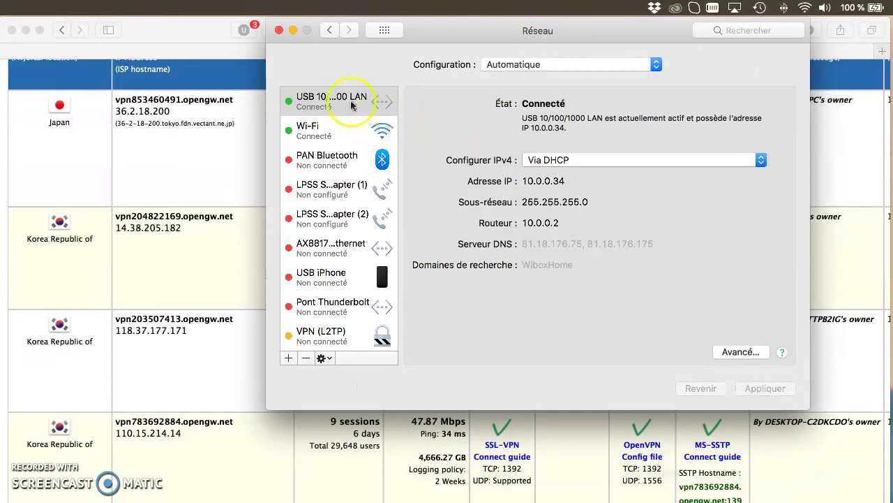
click(384, 30)
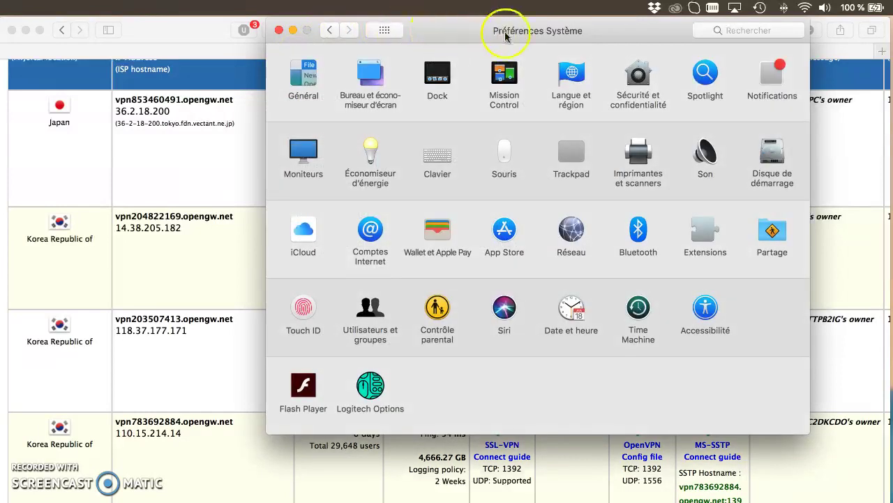
click(571, 229)
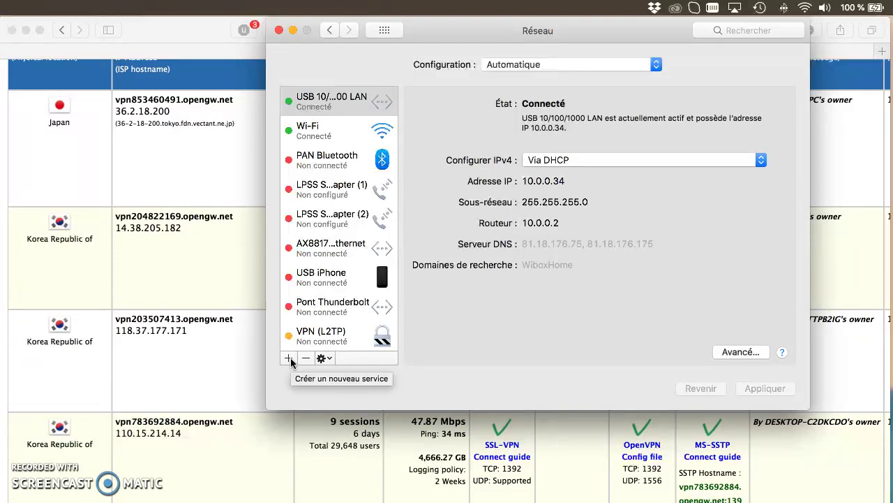
click(384, 30)
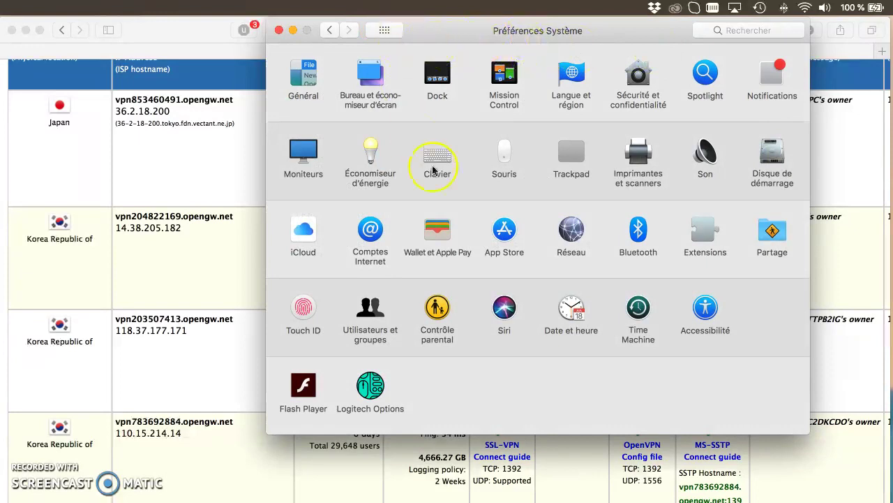
Step: Create a network service with the VPN interface, type L2TP via IPSec, named "VPN test"
click(571, 229)
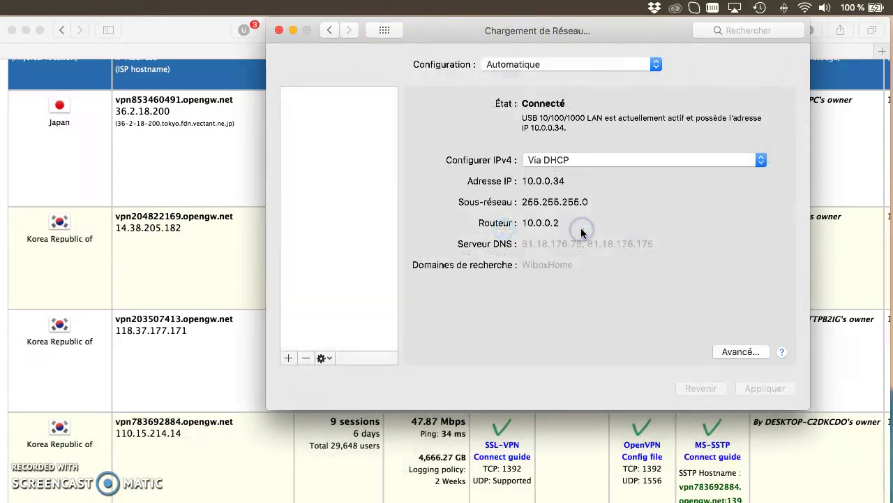
click(287, 359)
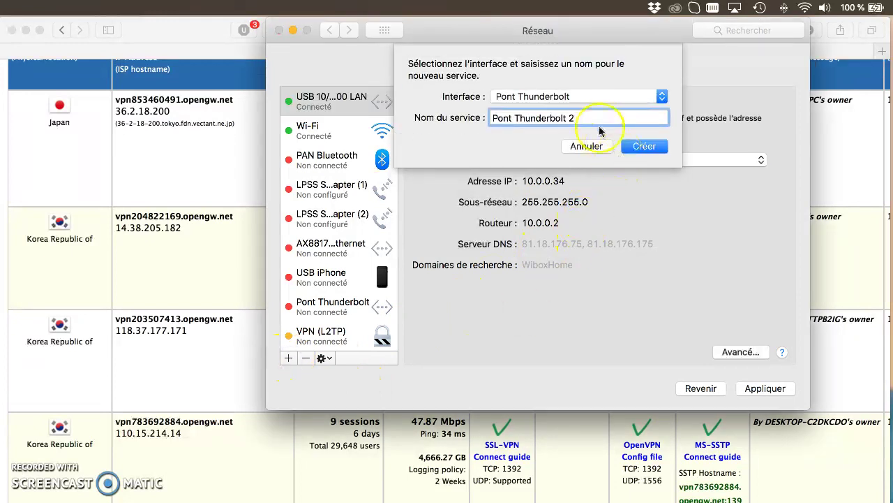
click(660, 96)
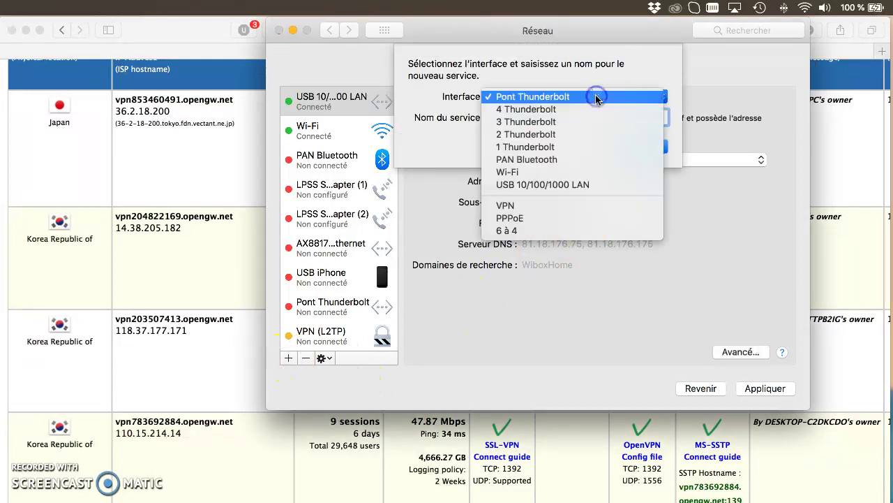
click(551, 205)
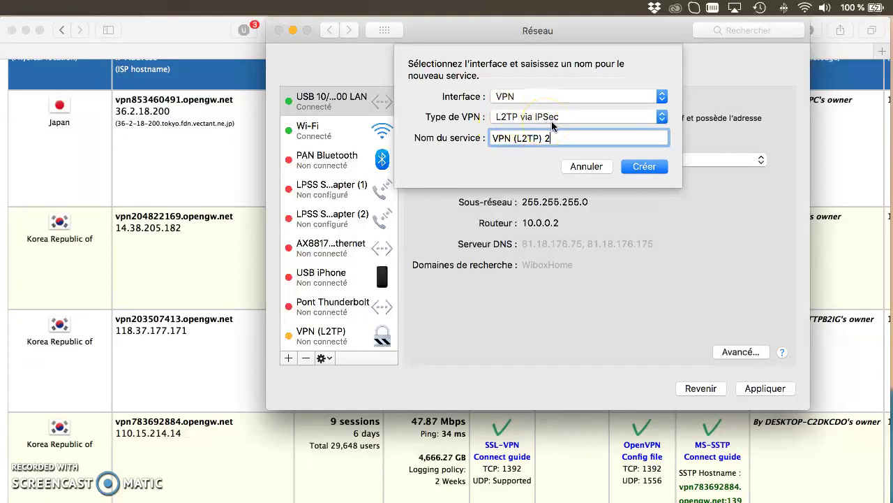
drag(558, 137, 516, 138)
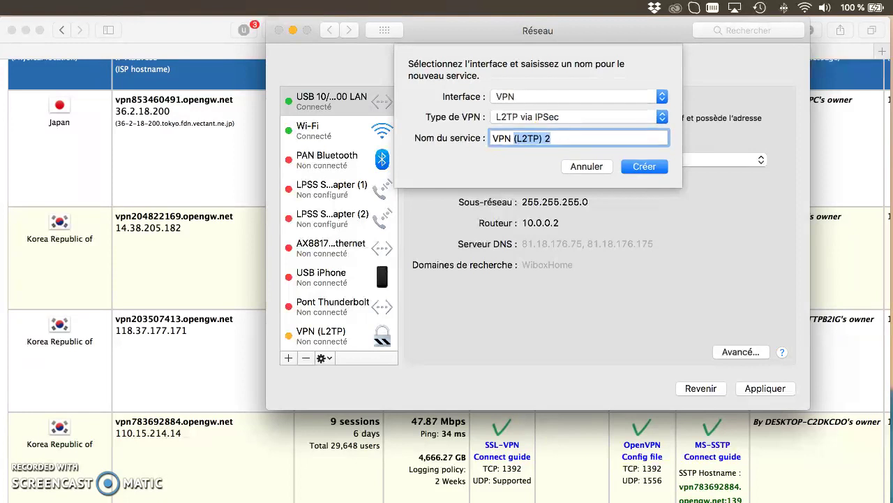
text(test)
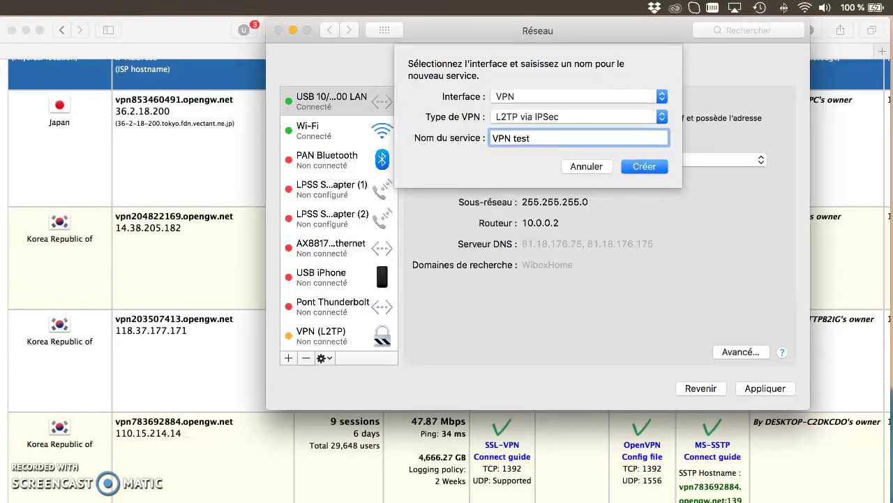
click(646, 167)
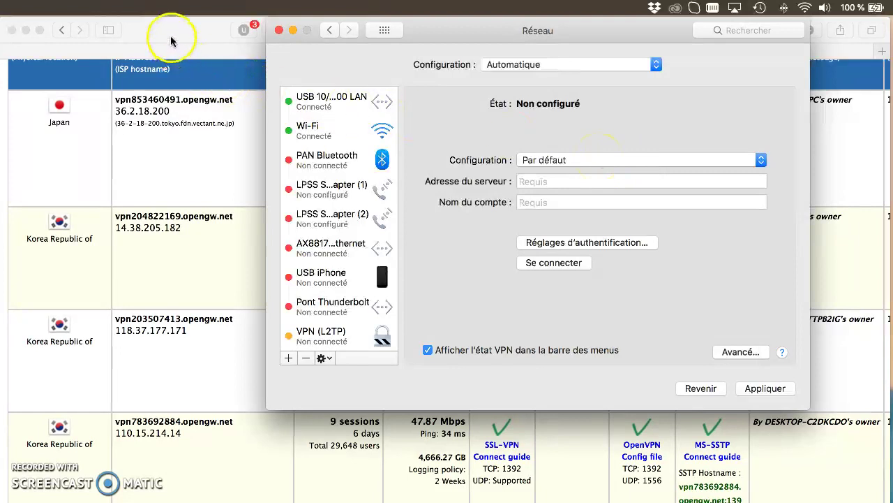
Step: Switch to the VPN Gate page in Safari and examine which connection protocols the listed servers support
click(225, 35)
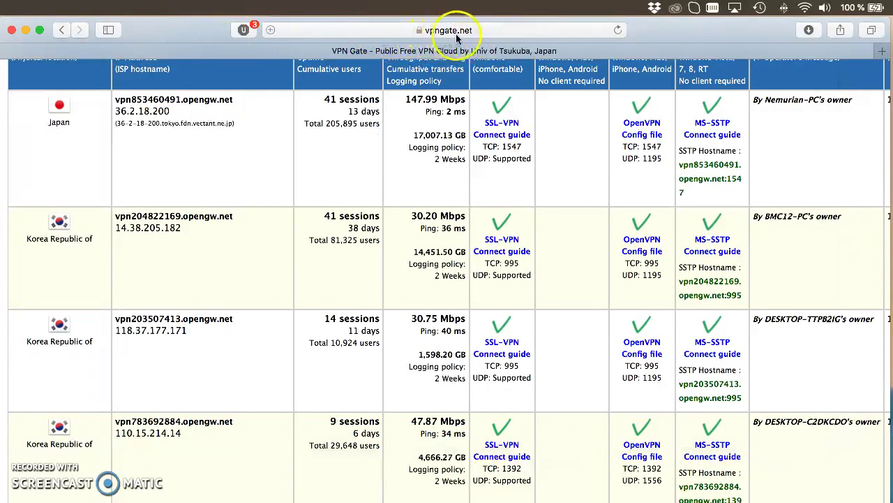
scroll(527, 126, up, 2)
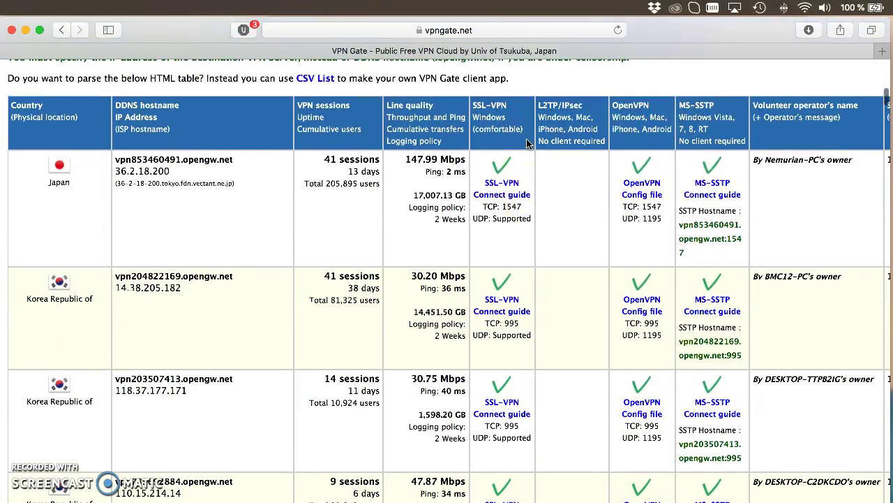
scroll(526, 138, up, 2)
scroll(526, 138, down, 4)
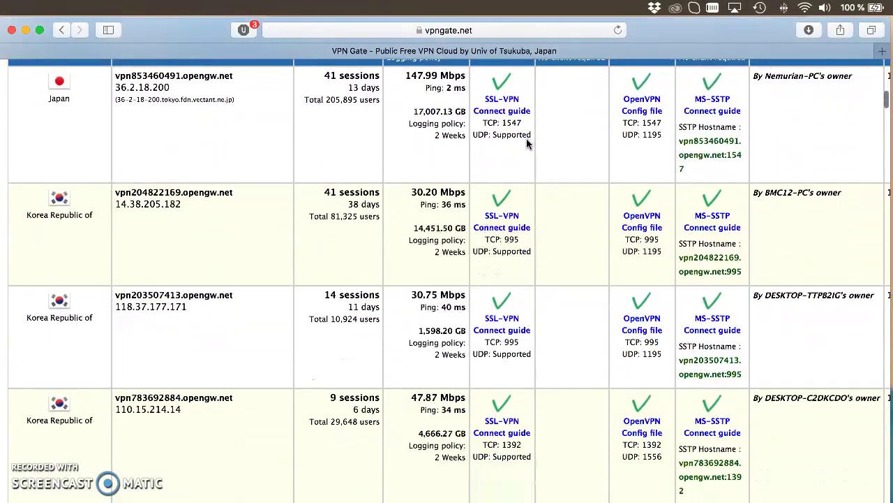
scroll(527, 143, down, 4)
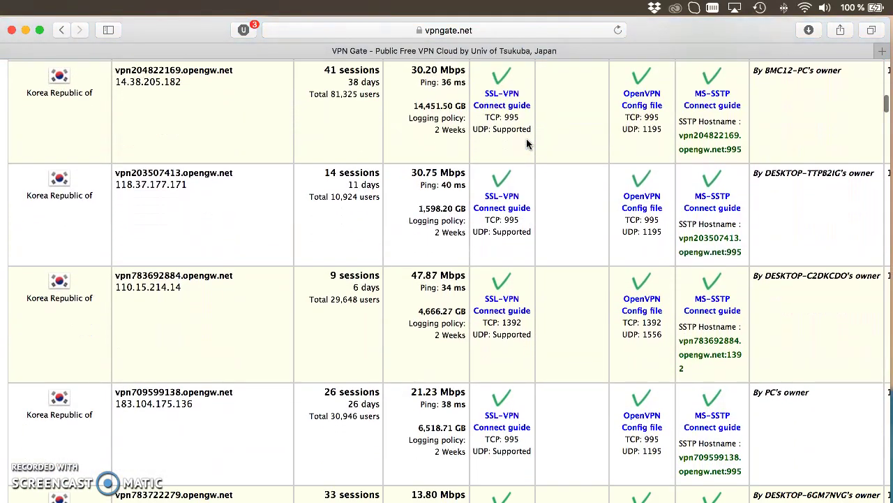
scroll(527, 143, down, 3)
scroll(527, 143, down, 3)
scroll(527, 143, up, 6)
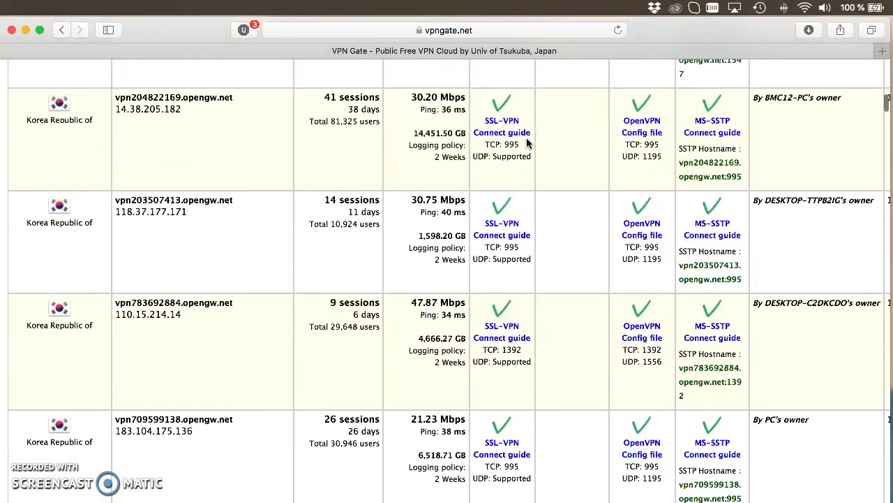
scroll(527, 143, up, 5)
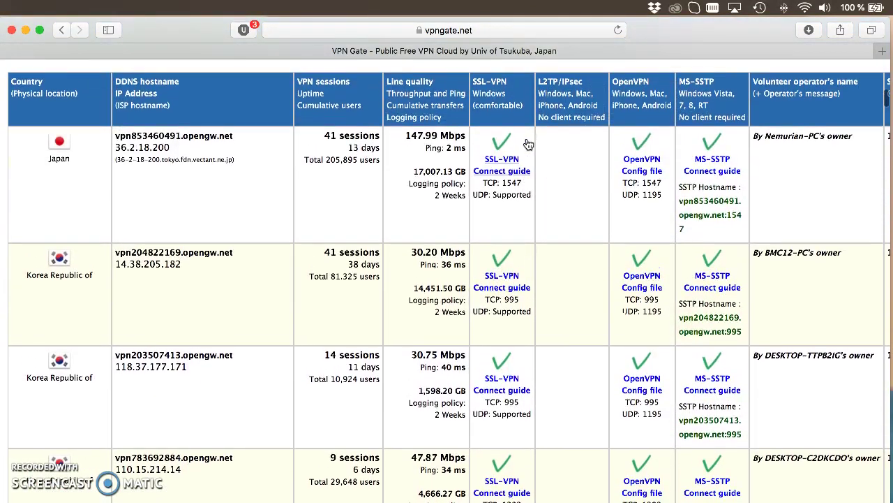
scroll(528, 143, up, 1)
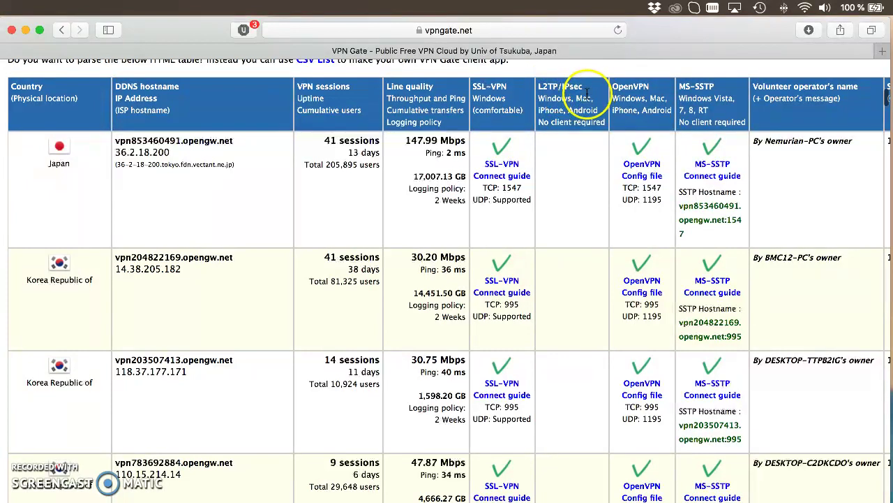
Step: Find a Japanese server in the list that supports L2TP/IPsec and copy its hostname, vpn848609659.opengw.net
scroll(583, 153, down, 5)
scroll(585, 158, down, 15)
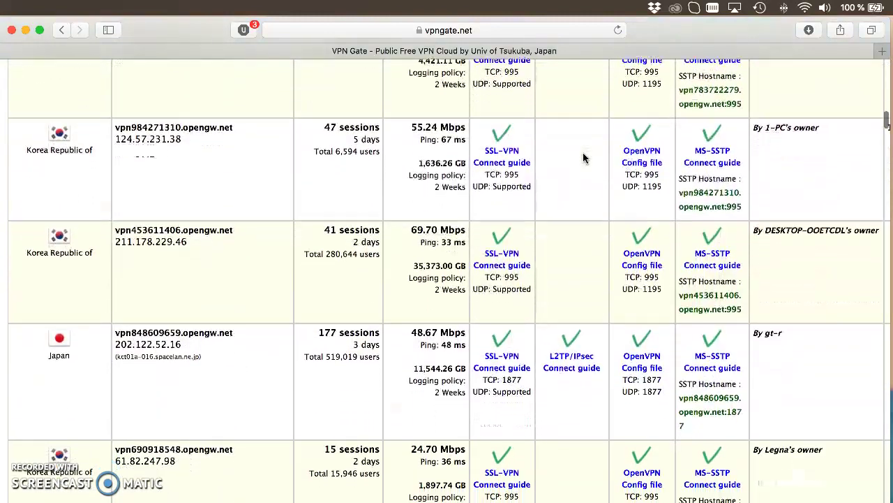
scroll(585, 158, down, 3)
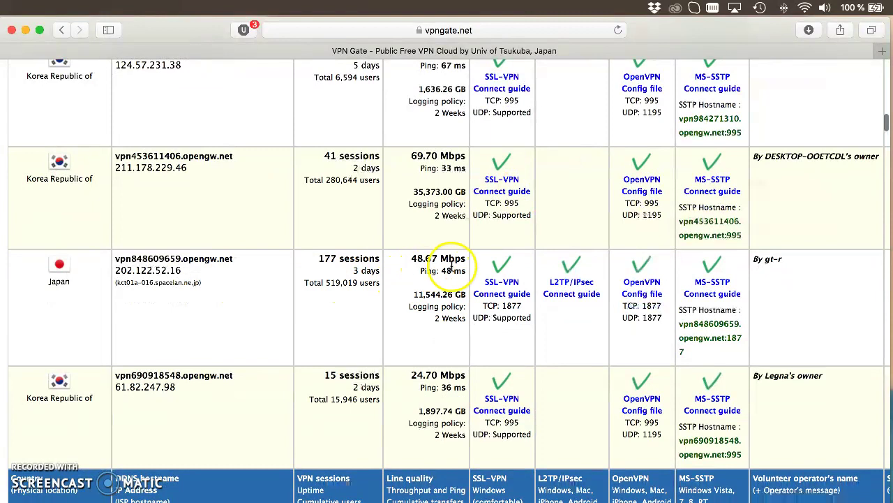
drag(235, 260, 117, 258)
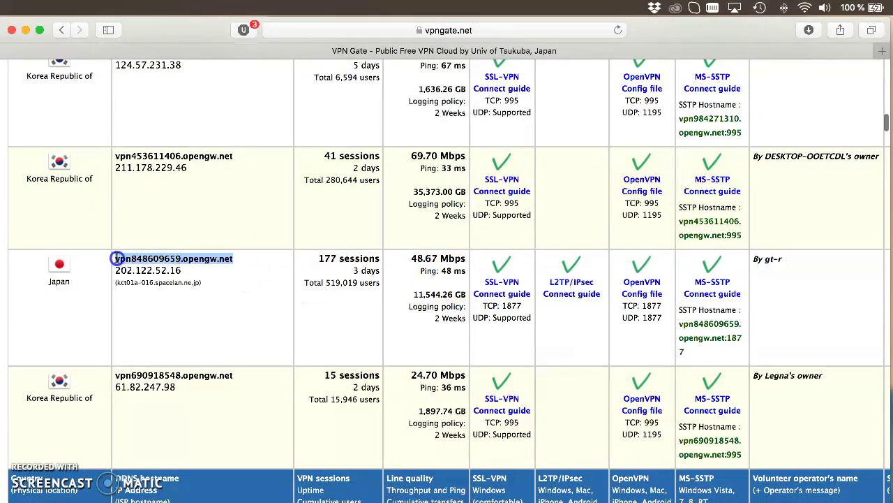
right_click(117, 258)
click(181, 300)
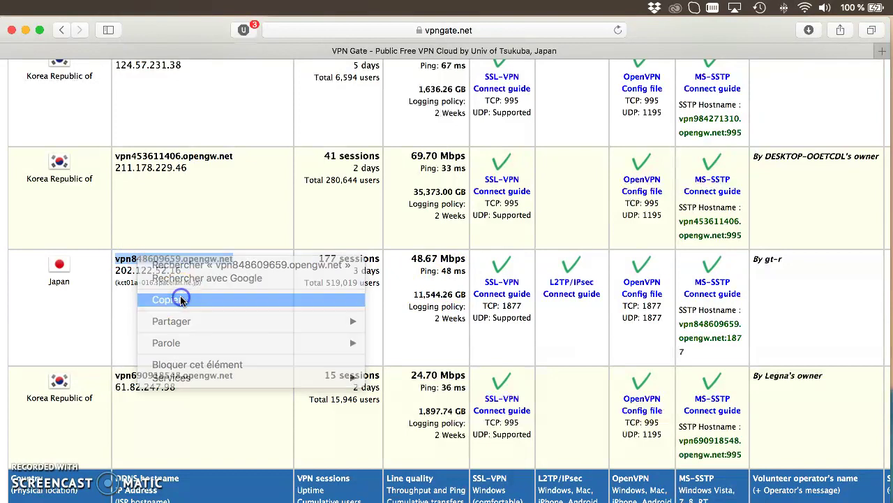
Step: Back in the Réseau settings, paste vpn848609659.opengw.net as the server address and set the account name to vpn
drag(670, 62, 671, 95)
click(656, 29)
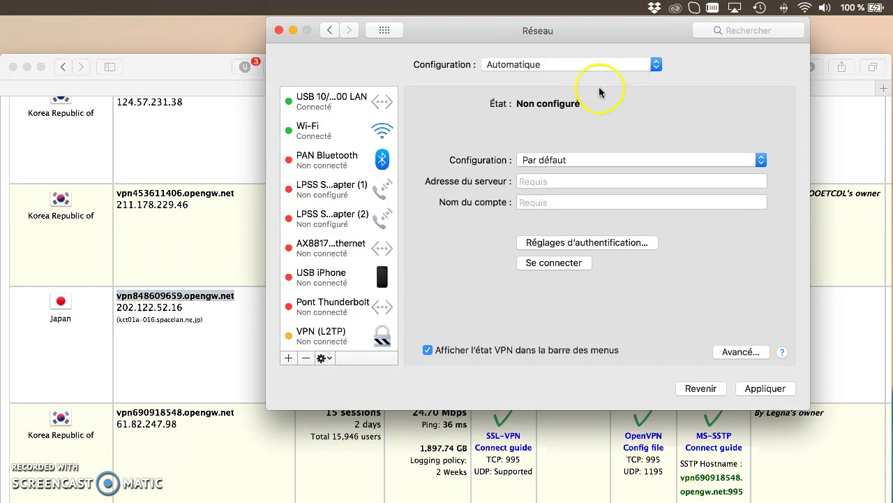
click(560, 180)
right_click(559, 180)
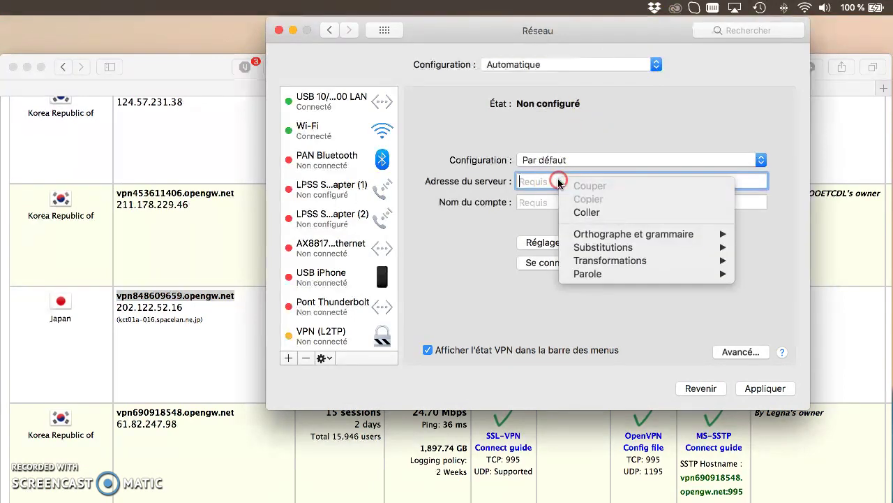
click(586, 211)
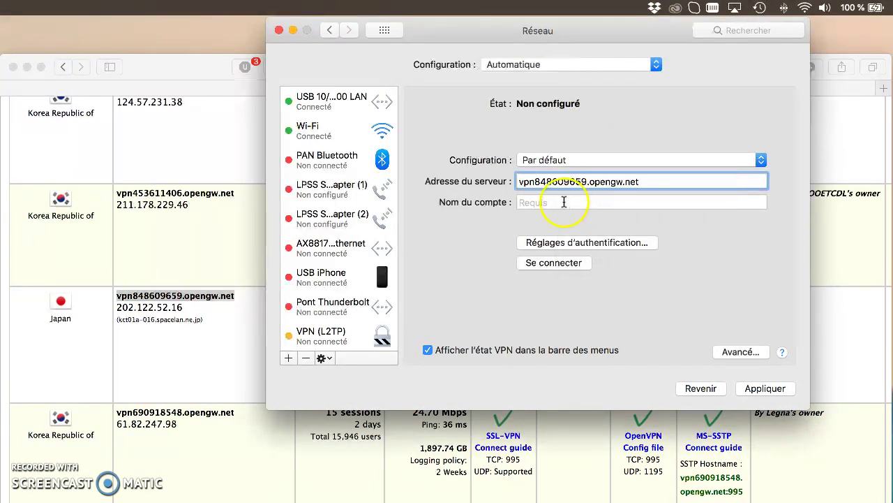
click(564, 201)
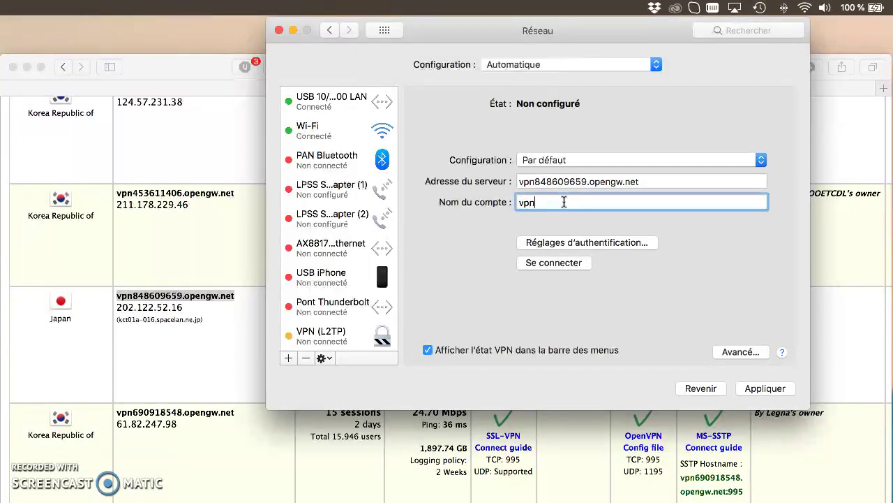
Step: In the authentication settings, enter the user password and the machine's shared secret, and confirm them
click(598, 241)
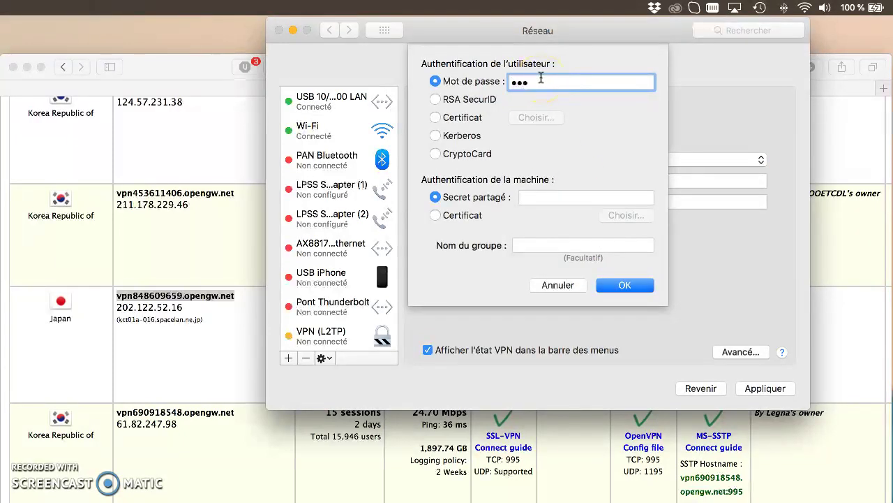
click(554, 200)
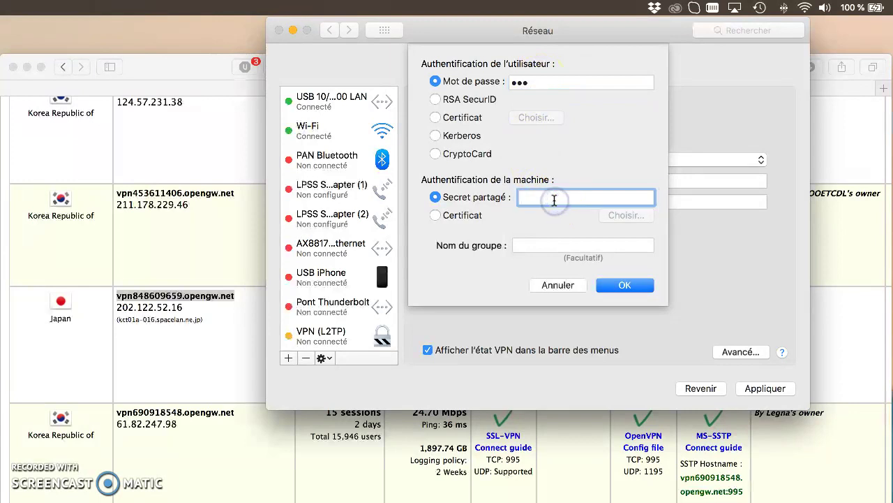
click(631, 283)
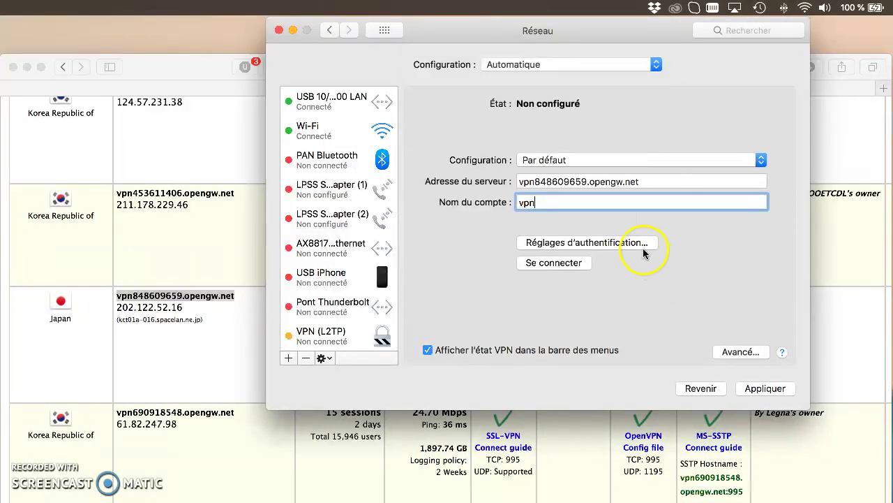
Step: Enable sending all traffic over the VPN connection in the advanced session options of VPN test
click(742, 353)
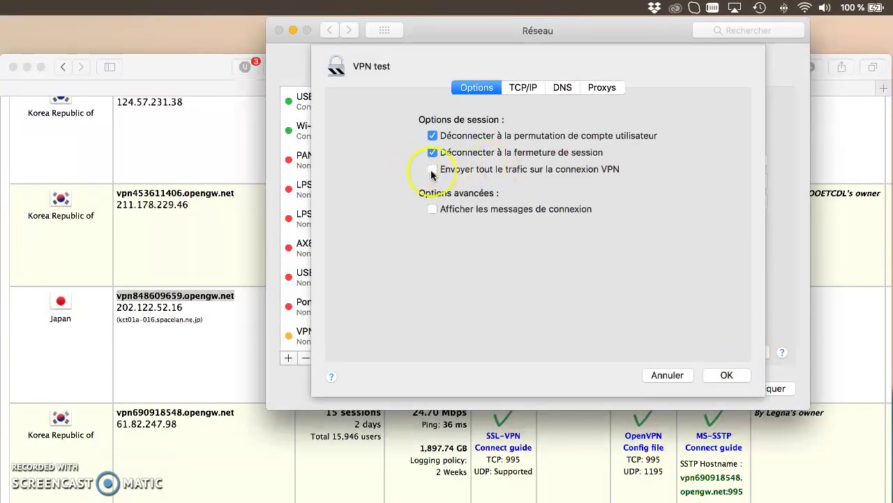
click(437, 172)
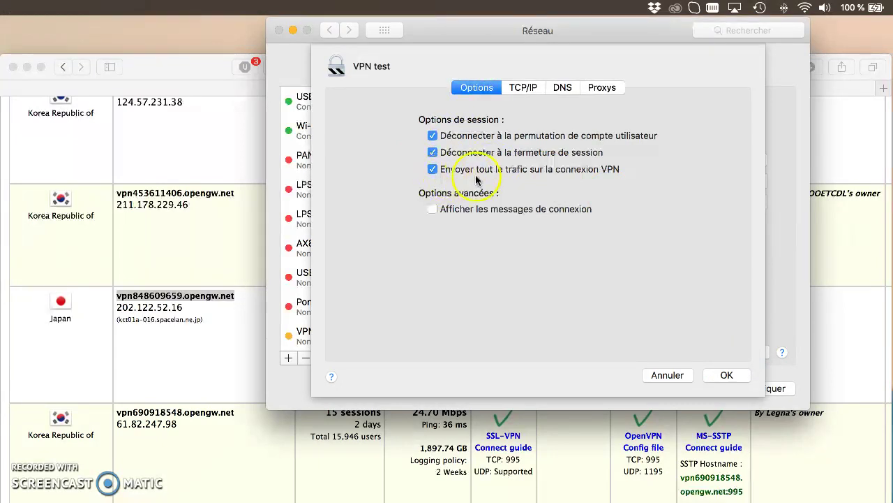
click(725, 376)
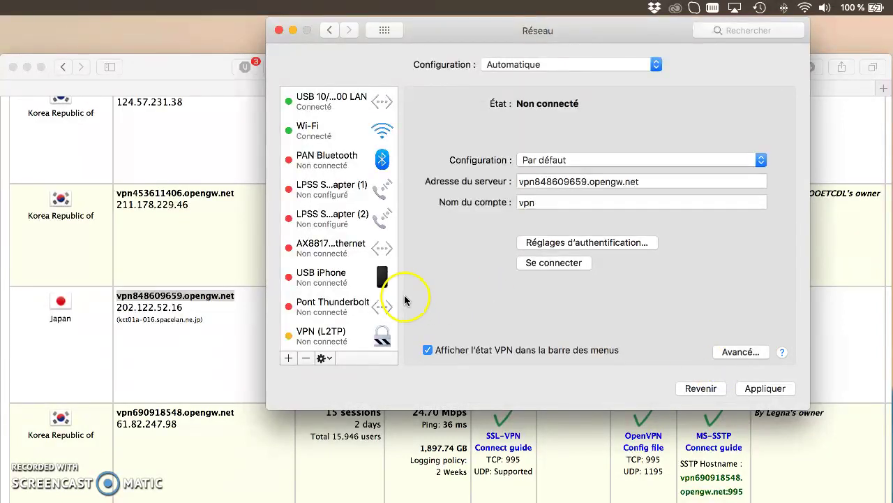
Step: Apply the new VPN test configuration and connect to the VPN
click(556, 267)
click(667, 114)
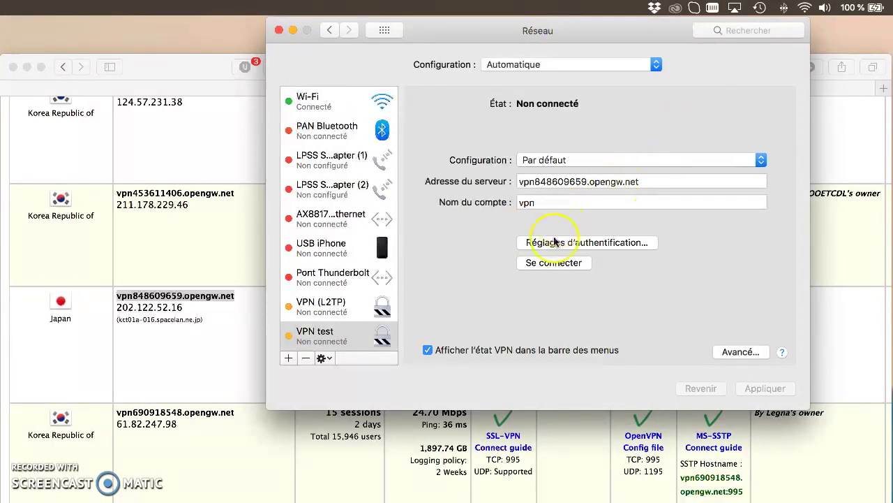
click(565, 267)
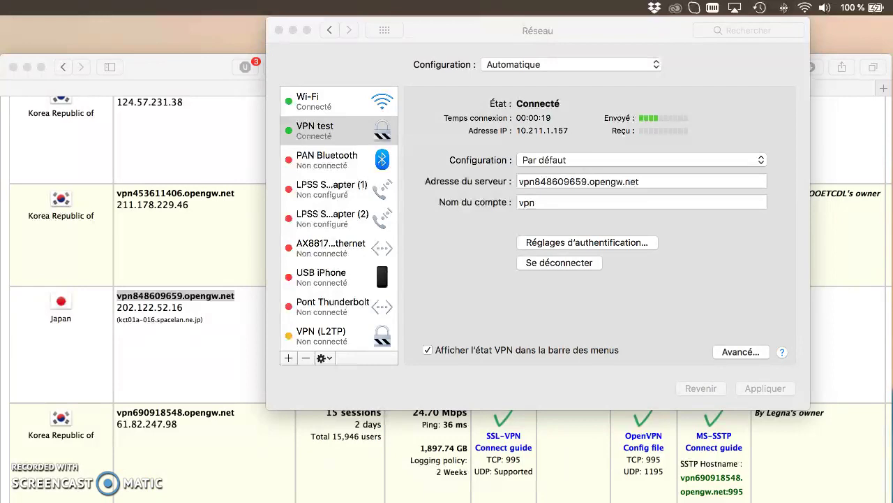
click(230, 463)
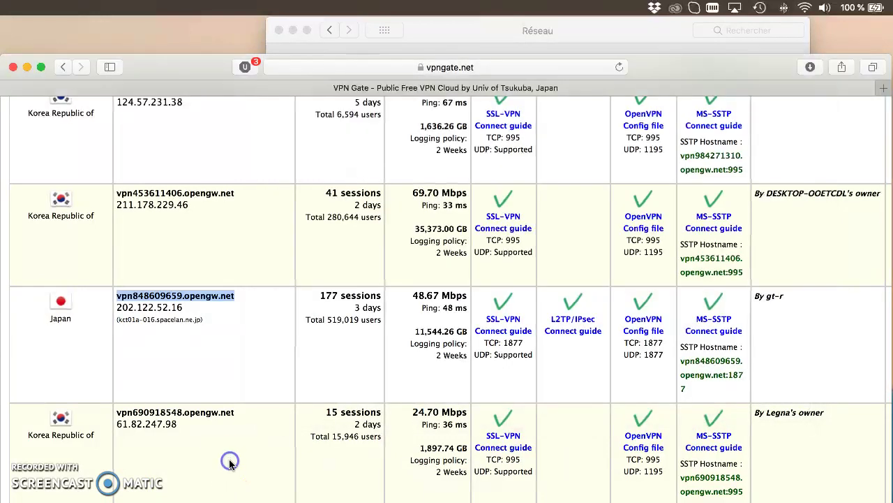
click(162, 321)
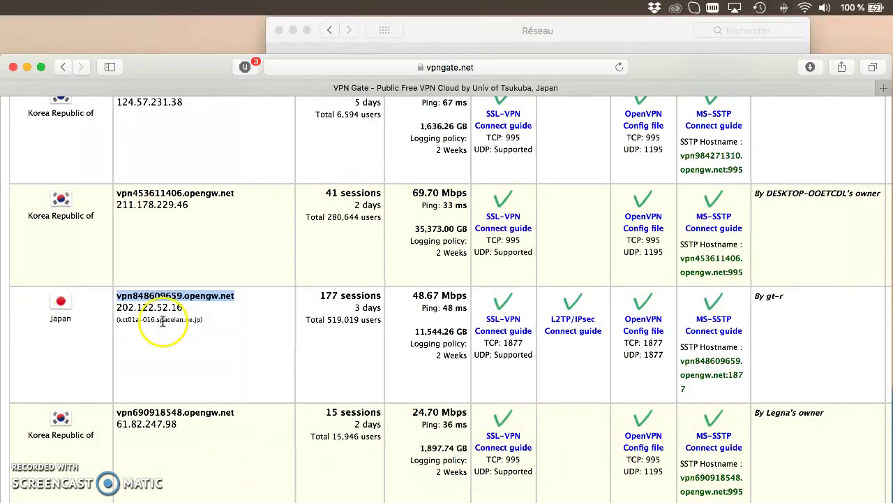
click(638, 29)
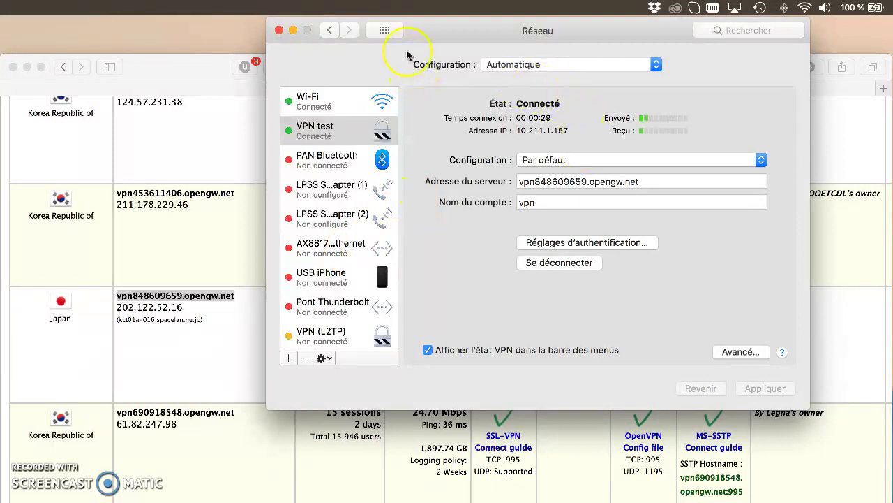
Step: Open the Partage preferences and turn off the Partage Internet service
click(386, 30)
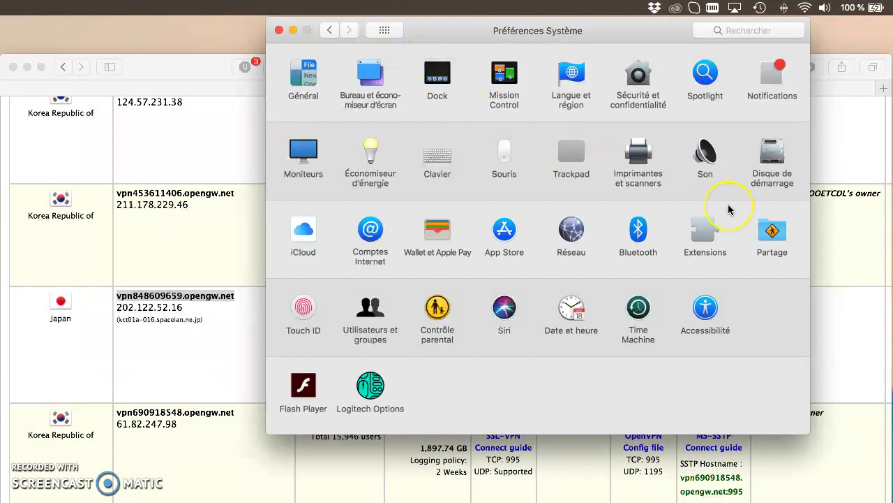
click(770, 234)
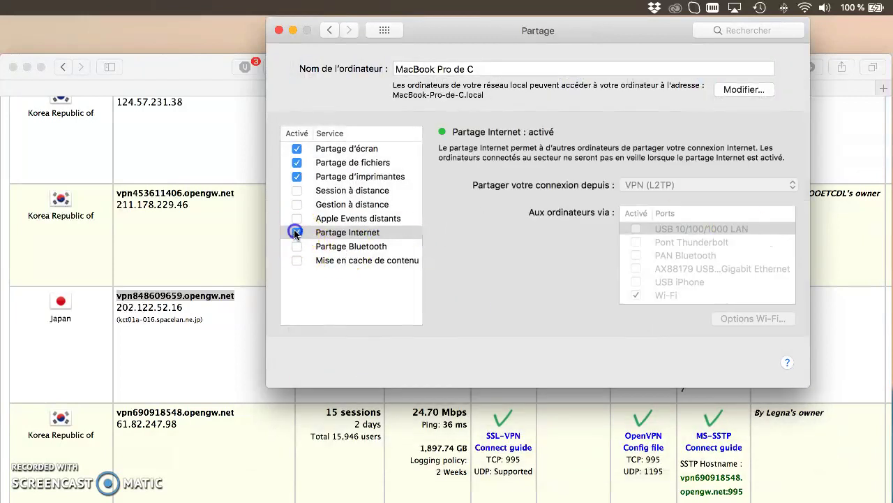
click(296, 233)
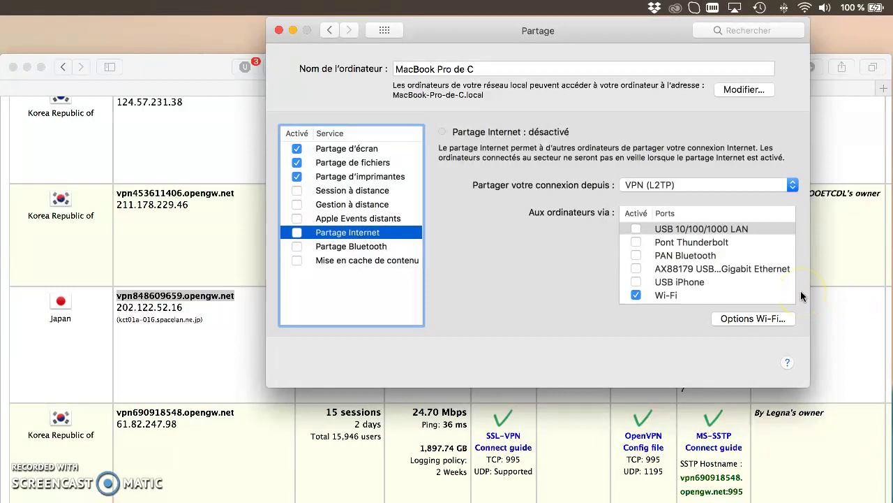
Step: Choose VPN test as the connection to share and start Partage Internet
click(717, 182)
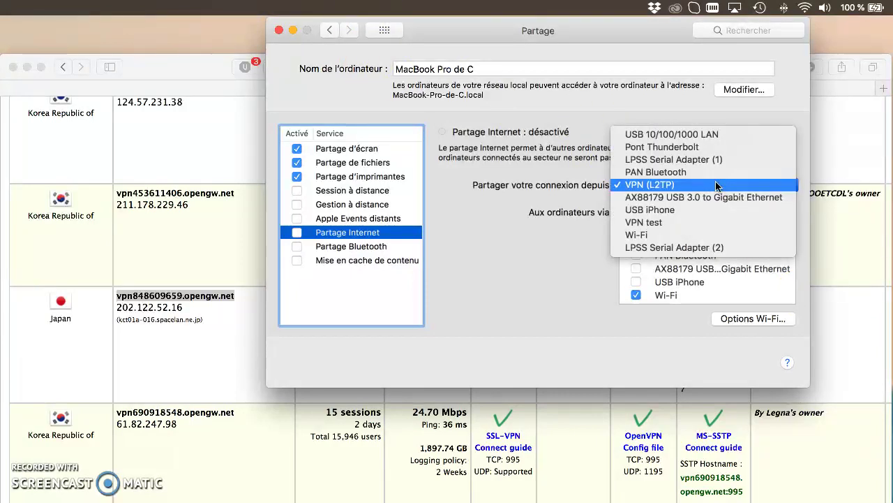
click(675, 222)
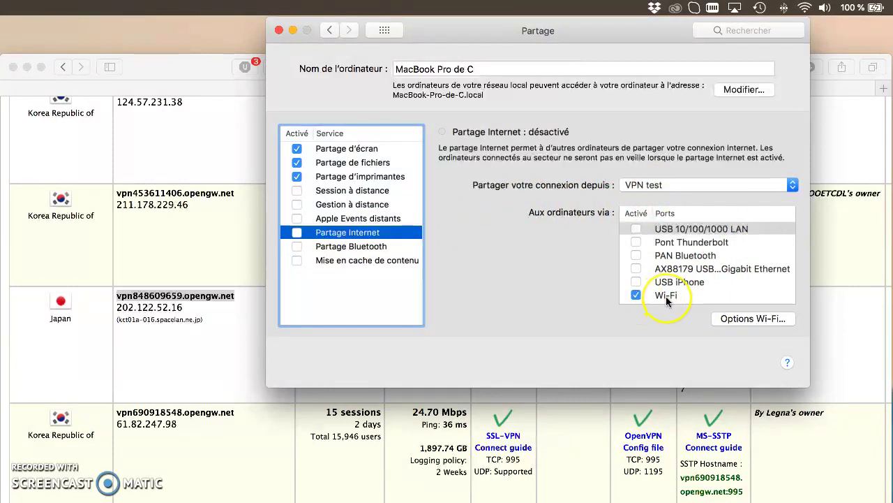
click(298, 234)
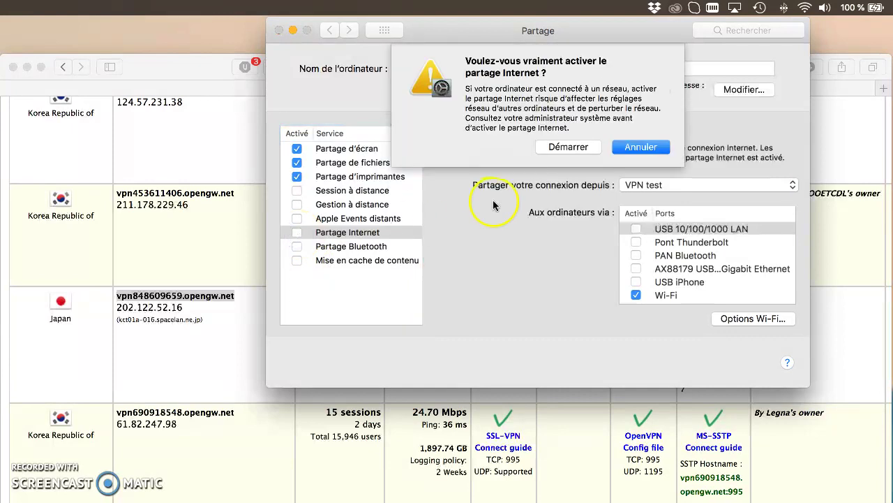
click(582, 148)
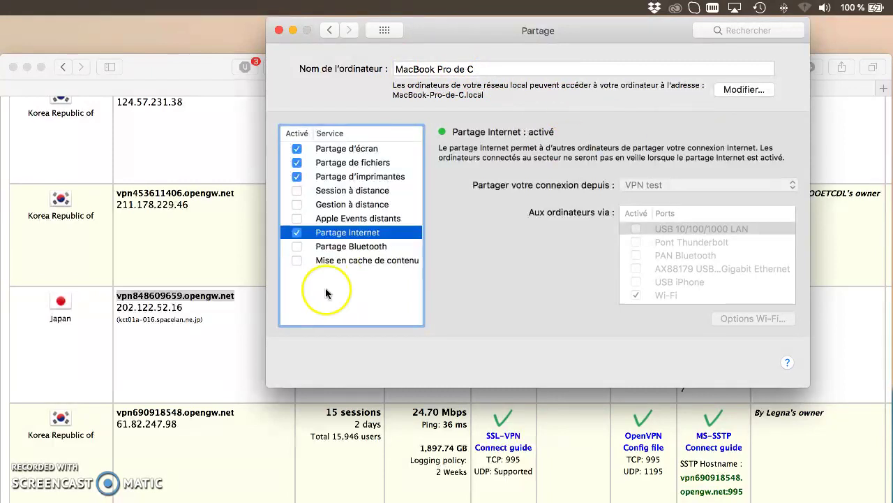
Step: Turn off Partage Internet, inspect the Wi-Fi sharing network options and close them without saving
click(297, 233)
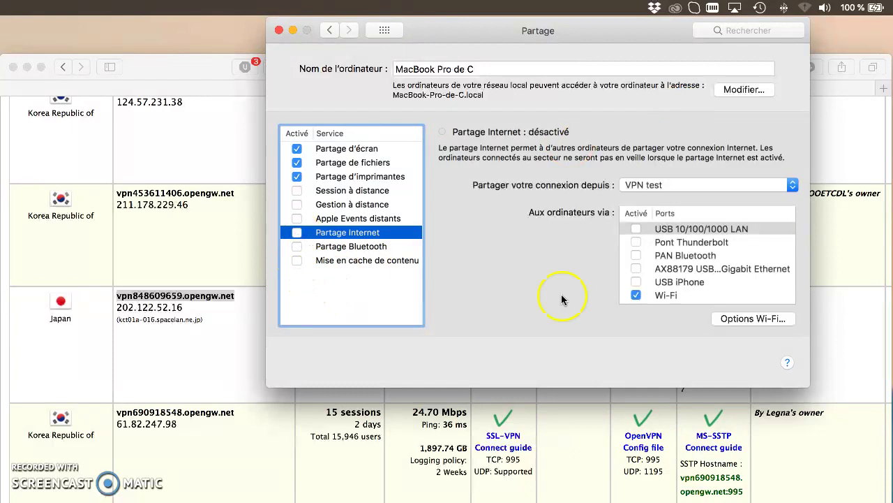
click(761, 318)
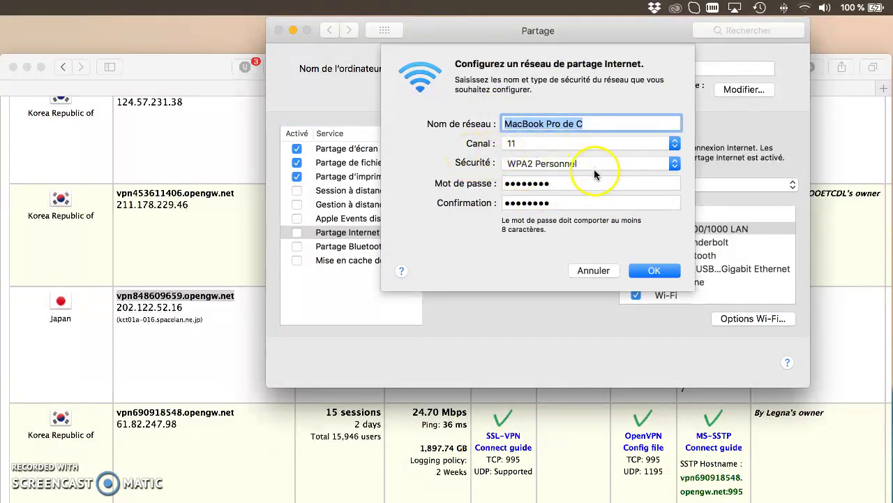
click(595, 271)
click(349, 231)
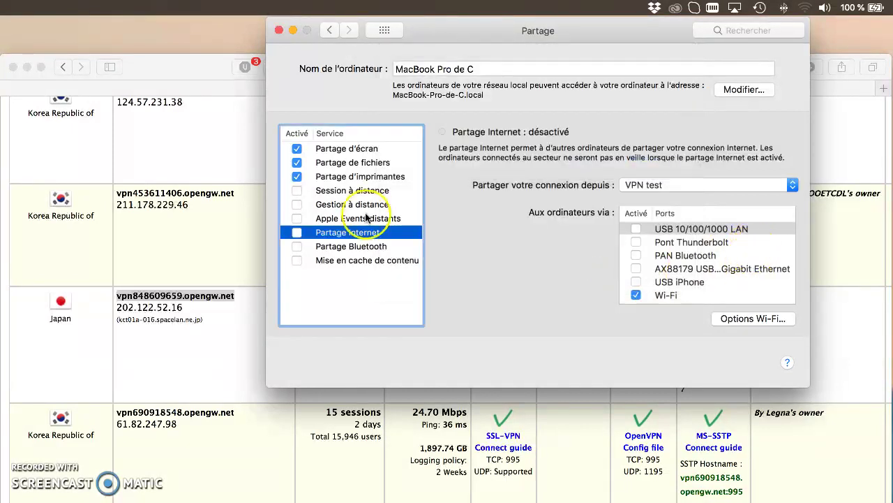
Step: Start Partage Internet again and return to the VPN Gate server list in the browser
click(297, 233)
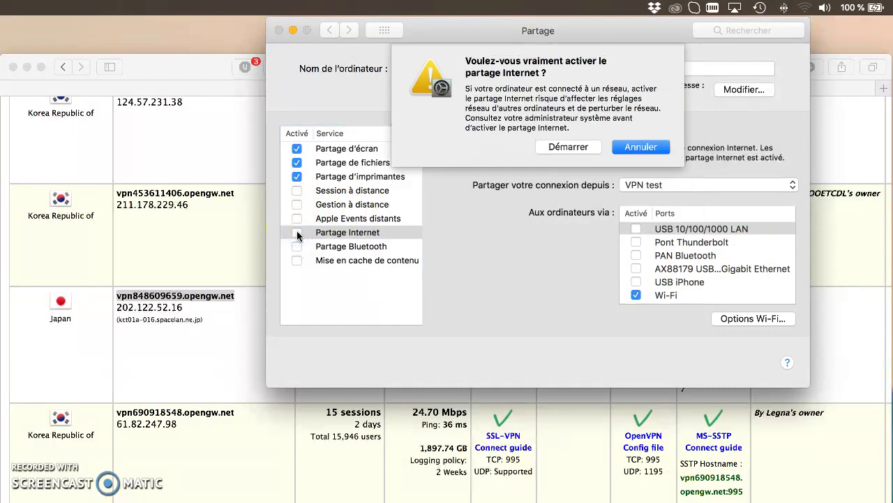
click(576, 146)
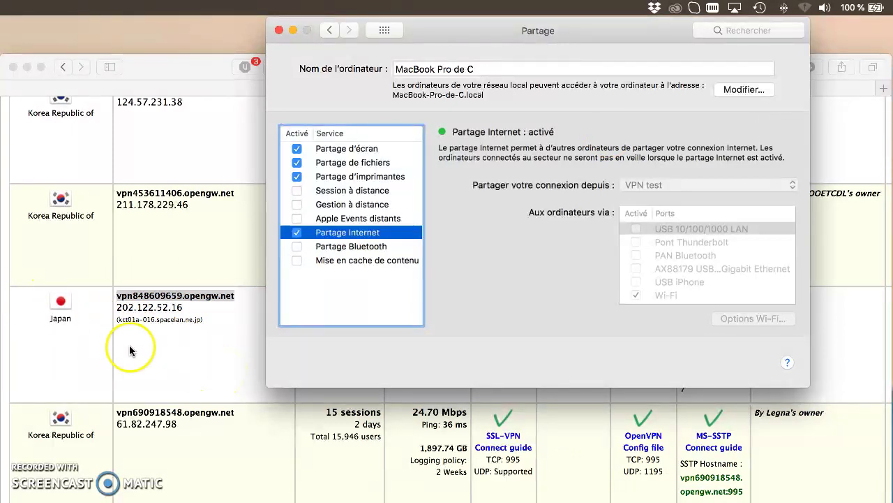
click(212, 70)
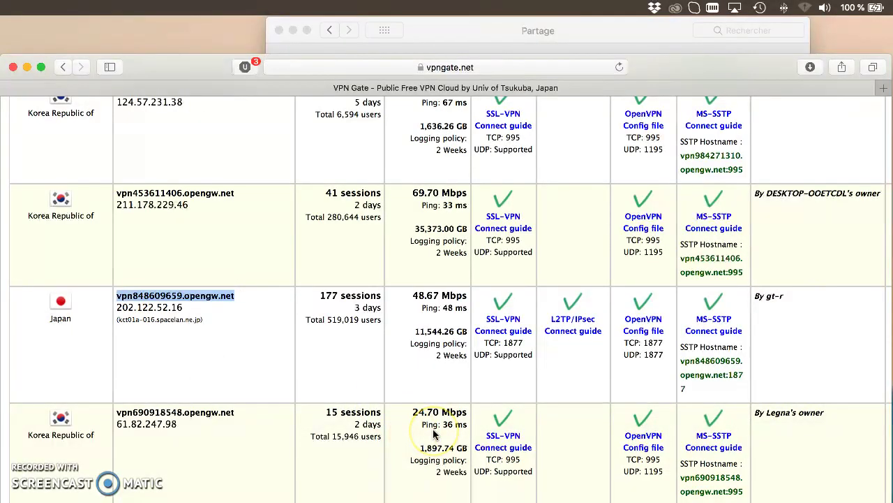